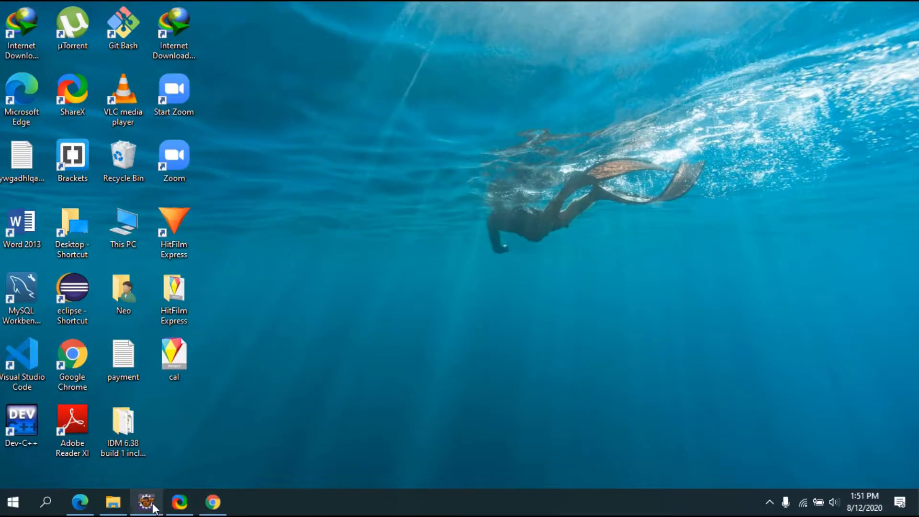
Switch to Chrome and run a web search for "tomcat download"
click(112, 501)
click(211, 502)
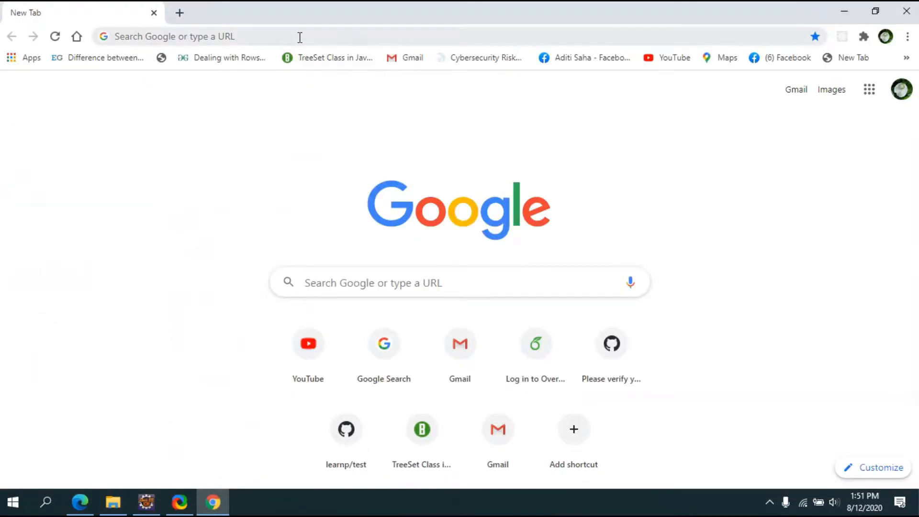
click(299, 37)
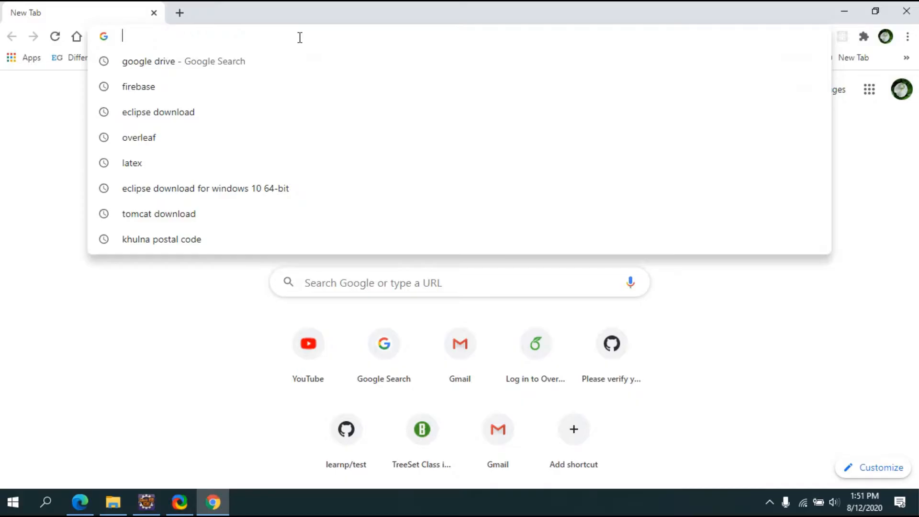
text(to)
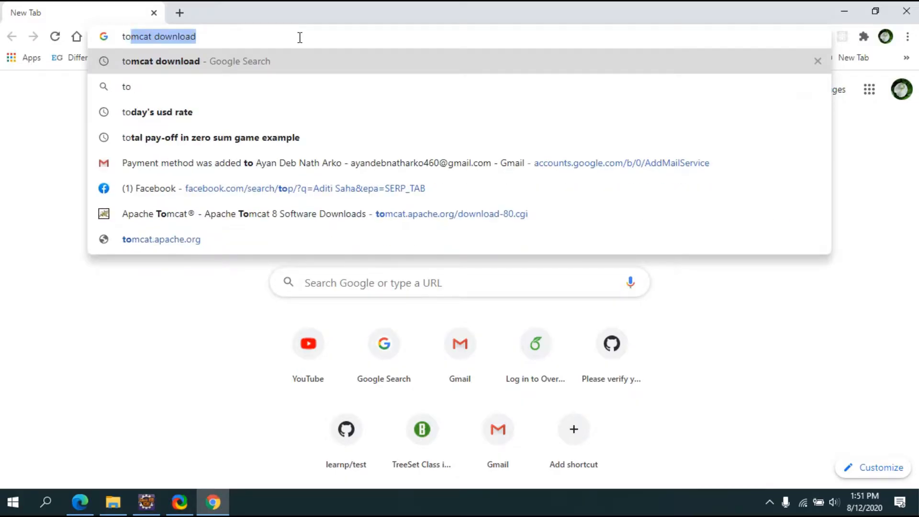
key(Right)
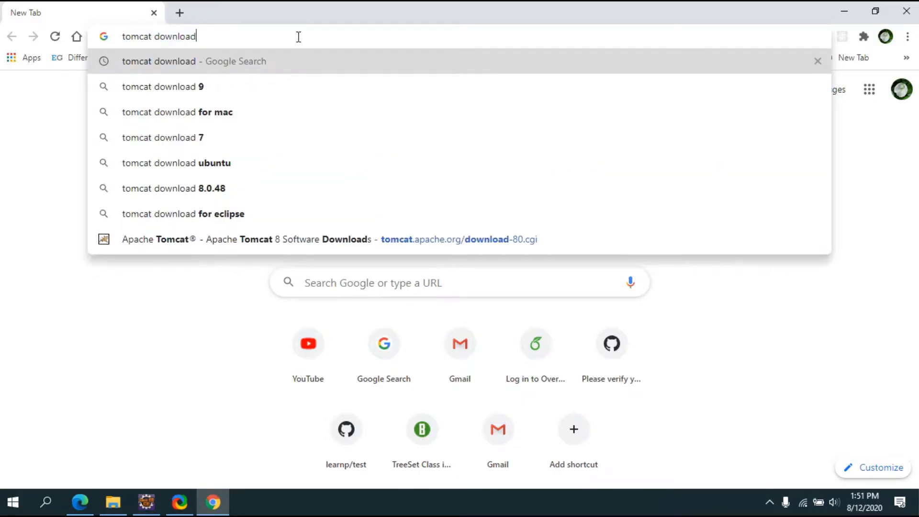
key(Return)
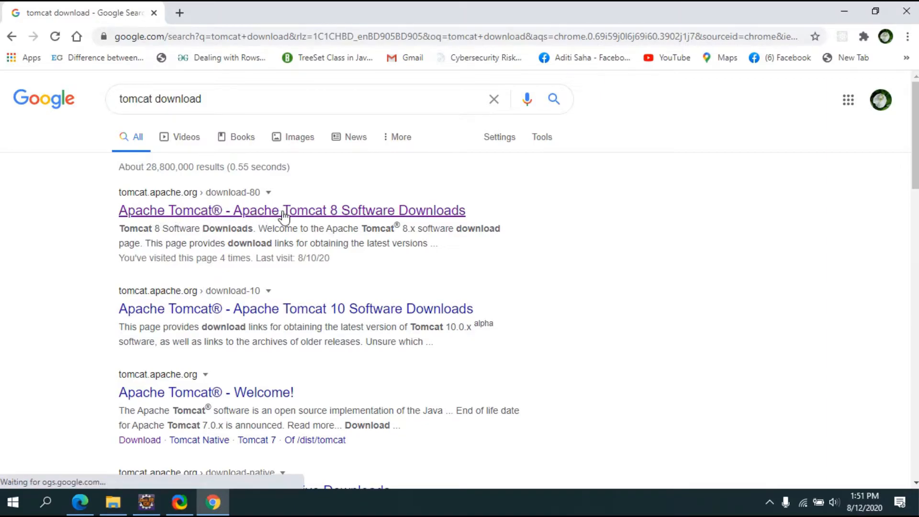
From the Apache Tomcat 8 downloads page, get the 8.5.57 64-bit Windows zip, keep the existing complete download and open its folder
click(396, 217)
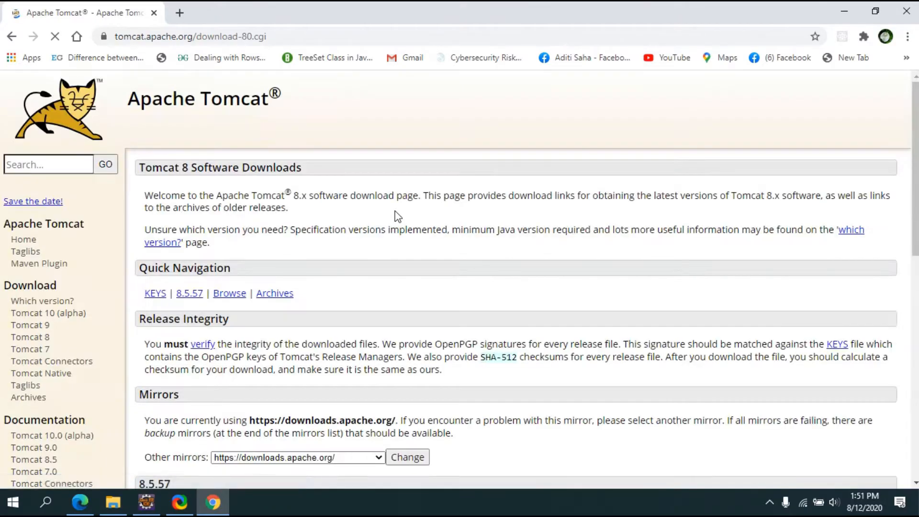
scroll(460, 280, down, 8)
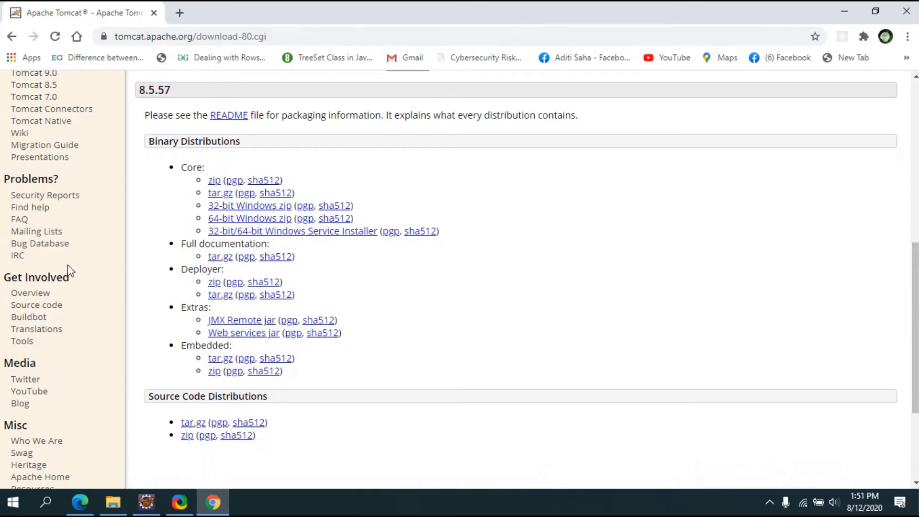
click(257, 221)
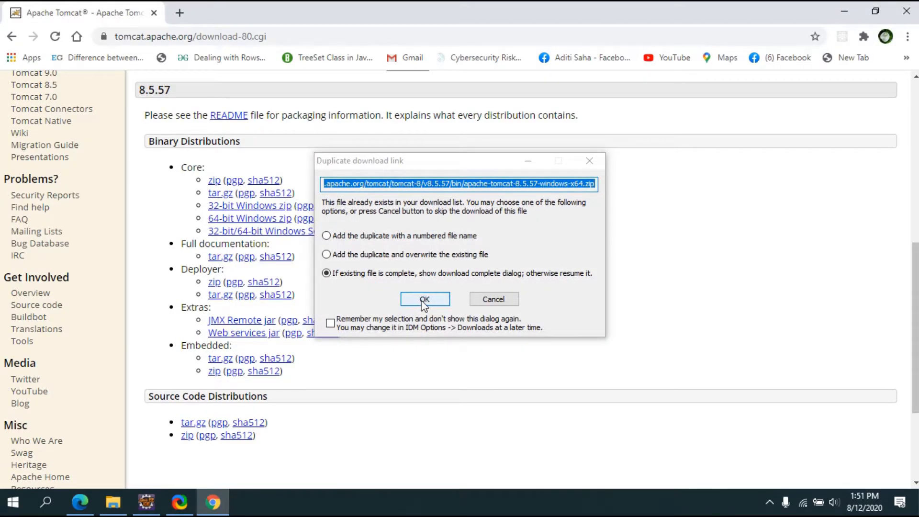
click(424, 299)
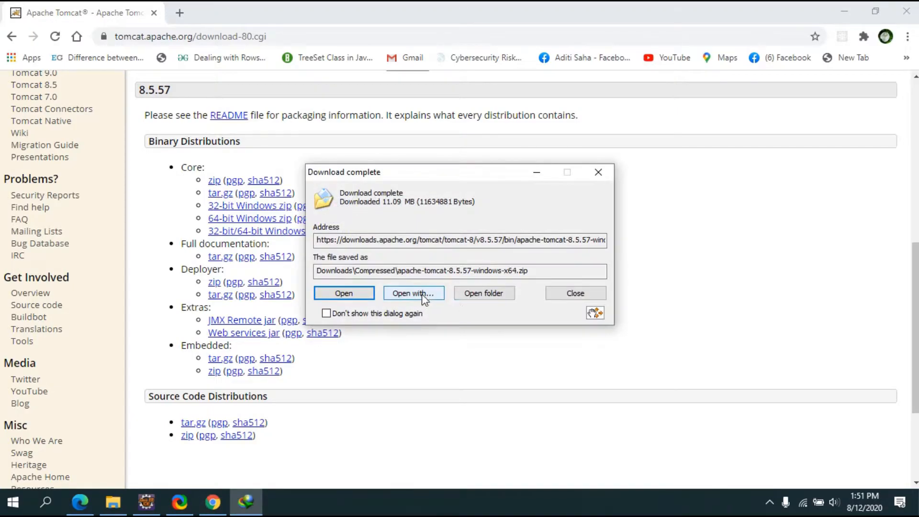
click(474, 299)
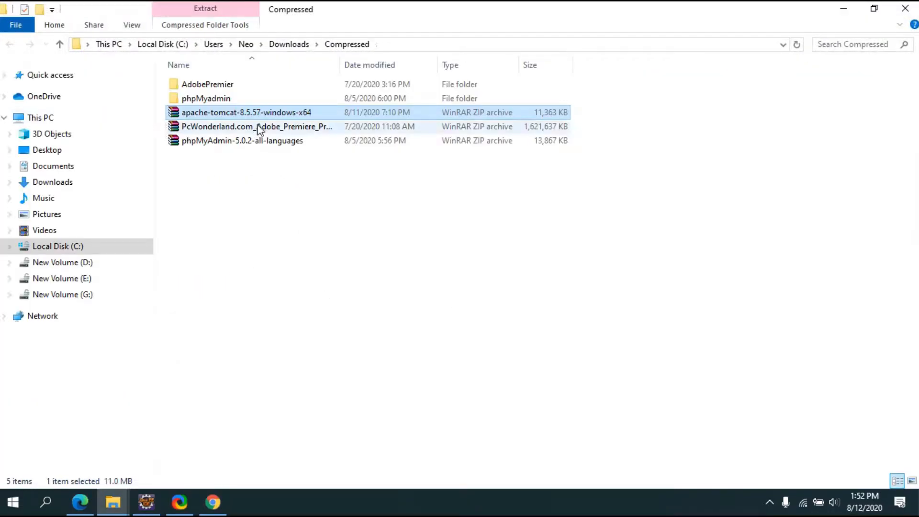
Extract the apache-tomcat-8.5.57-windows-x64 archive in E:\Application into a folder of the same name
click(71, 281)
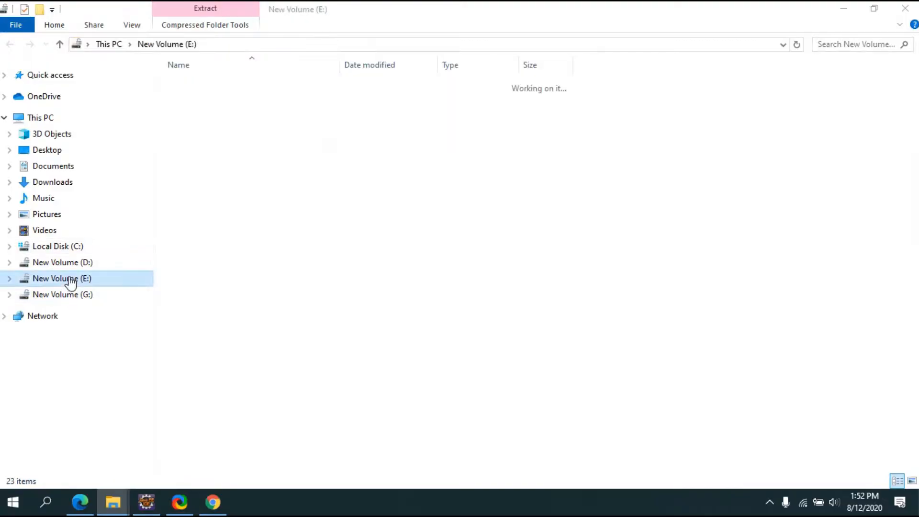
click(248, 89)
double_click(248, 89)
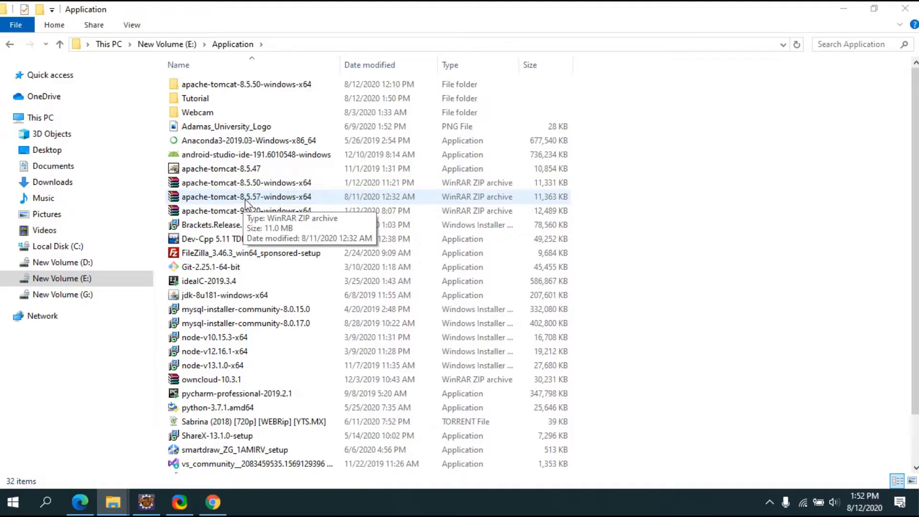
click(245, 198)
right_click(244, 198)
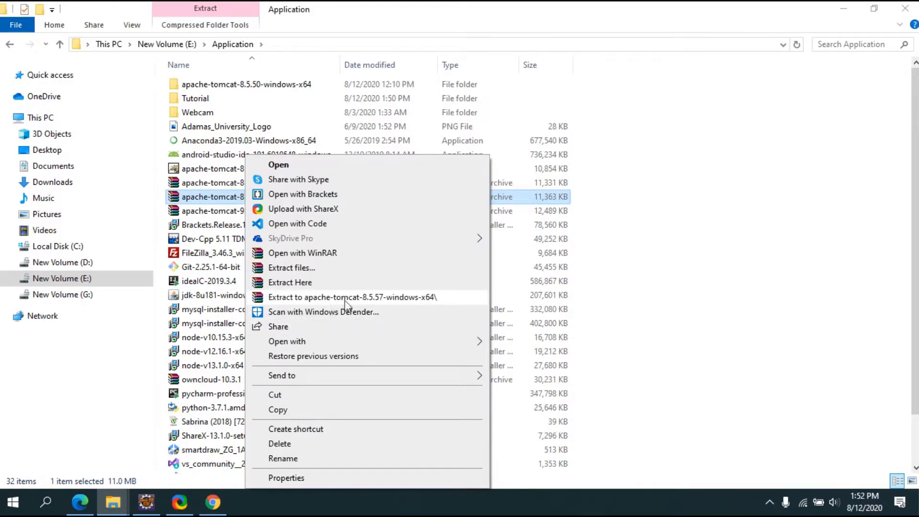
click(429, 298)
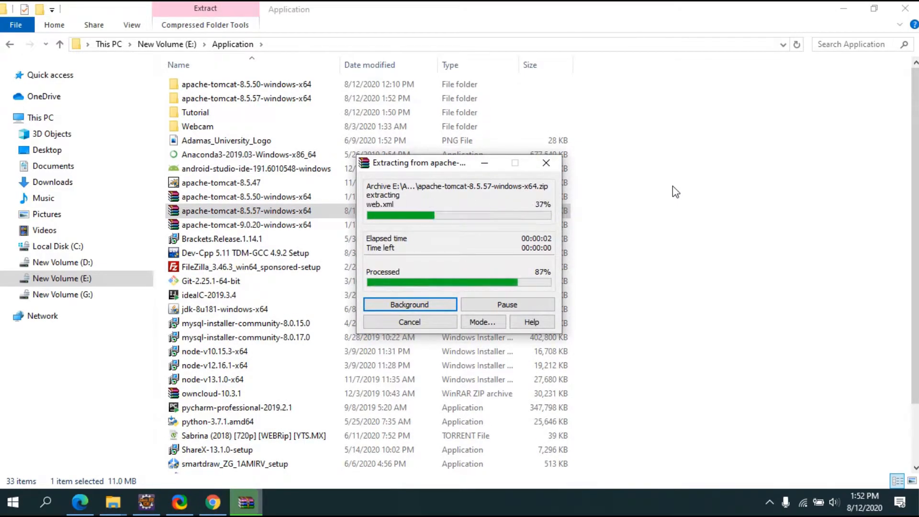
Run the tomcat8 application from the bin folder of the extracted apache-tomcat-8.5.57
double_click(287, 101)
click(258, 86)
double_click(257, 86)
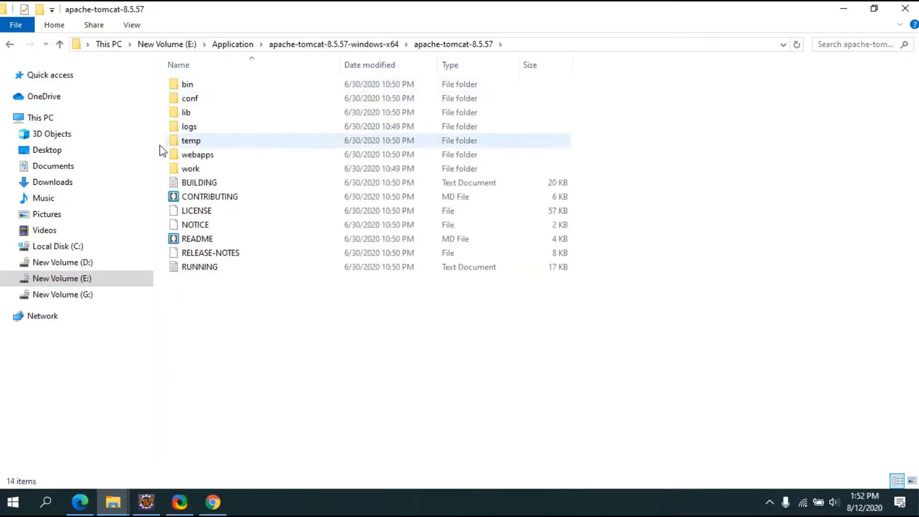
double_click(220, 88)
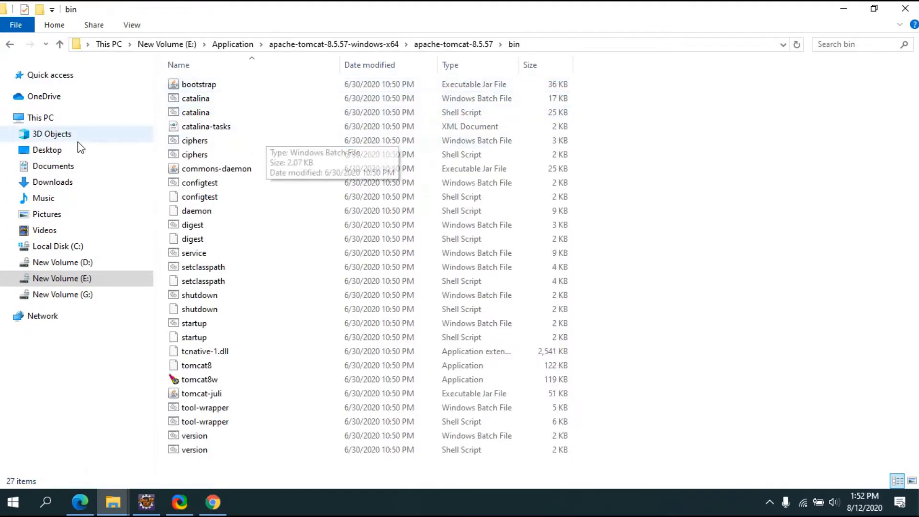
click(256, 372)
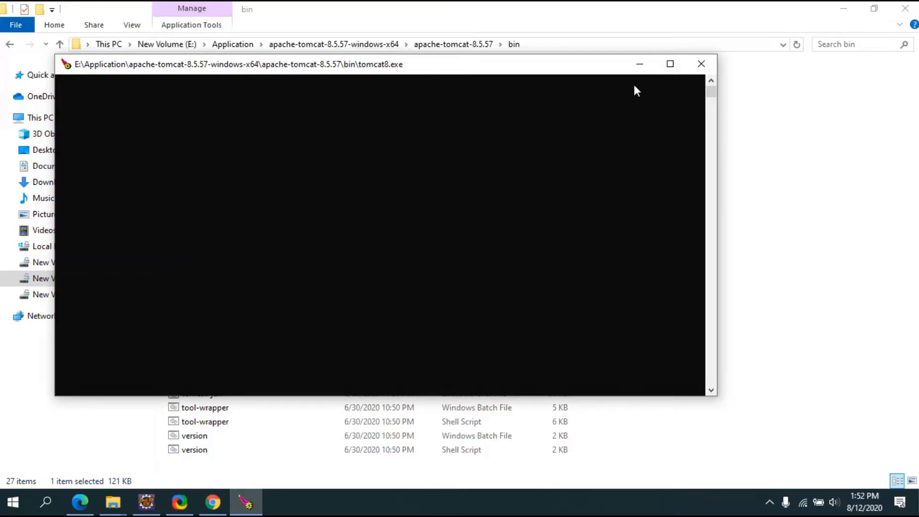
Examine the Tomcat startup log in the enlarged console window, and minimize the console
click(670, 64)
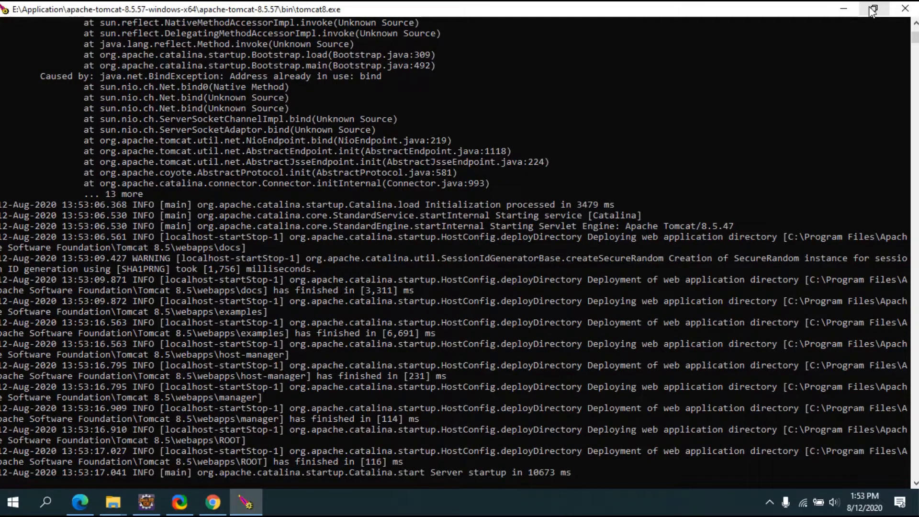
click(873, 9)
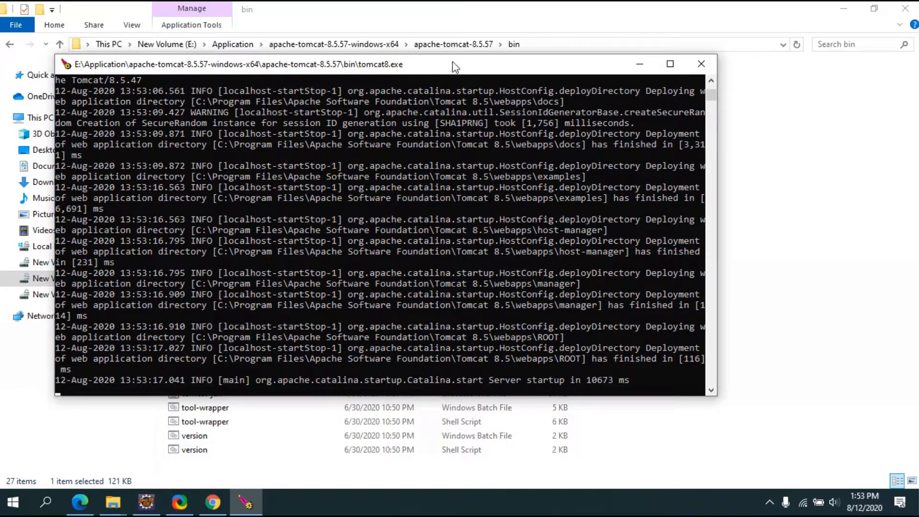
drag(455, 67, 589, 64)
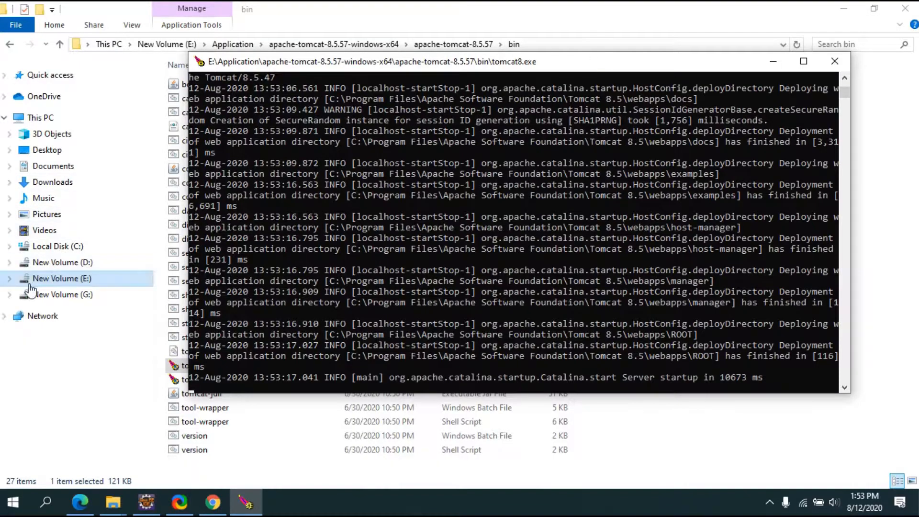
click(774, 66)
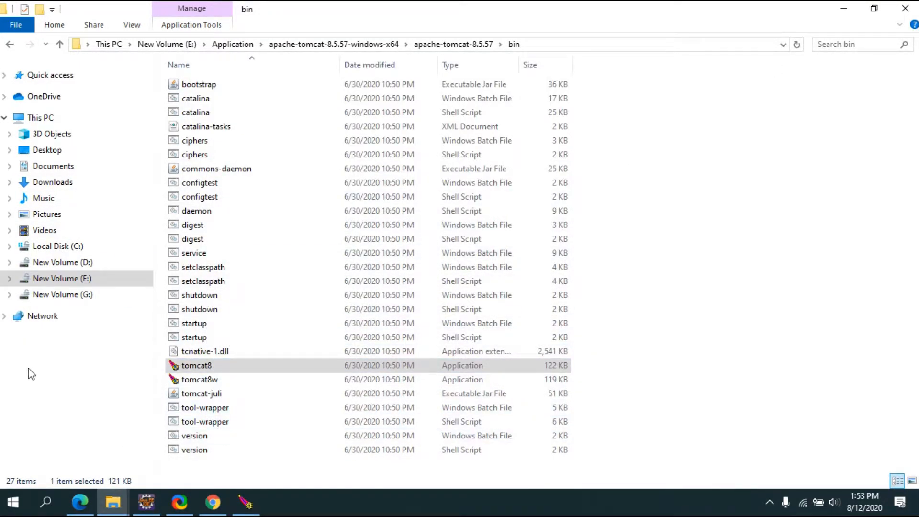
Extract the eclipse-jee-2019-06-R-win32-x86_64 archive in E:\Application\Tutorial into a folder of the same name
mouse_move(146, 504)
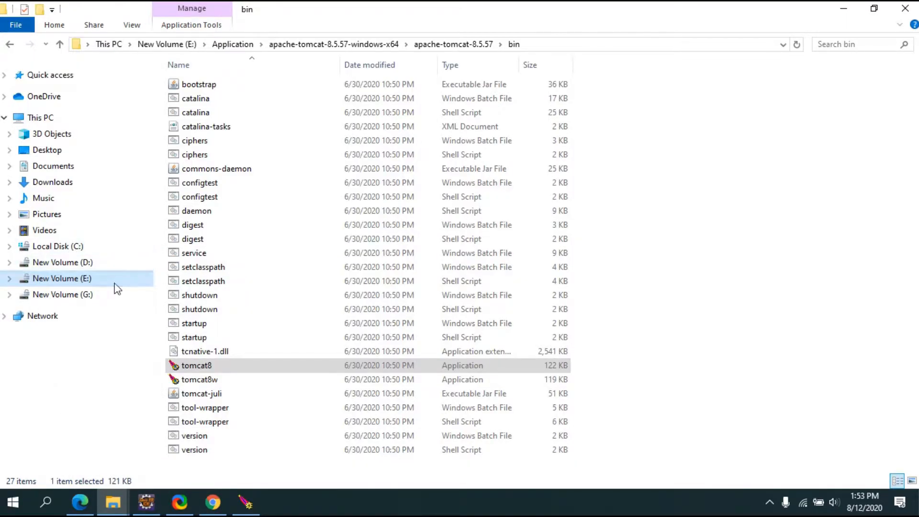
click(87, 282)
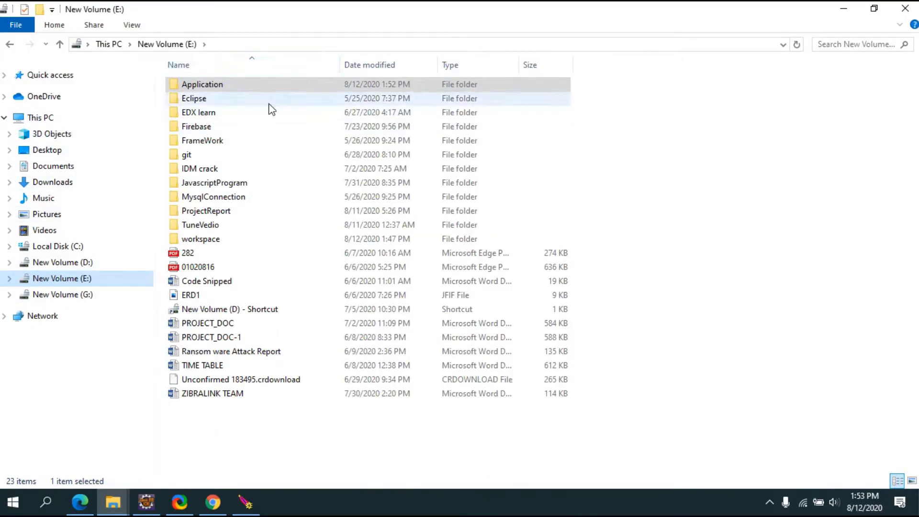
double_click(230, 84)
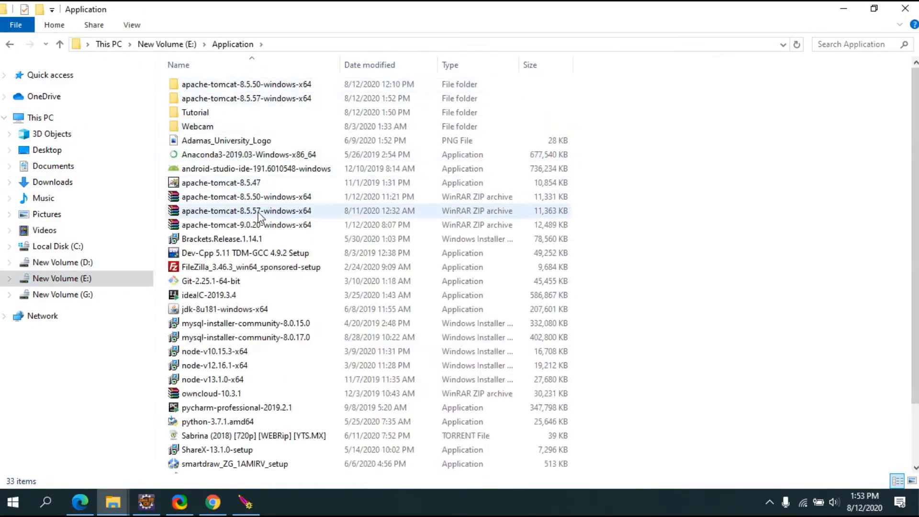
double_click(211, 114)
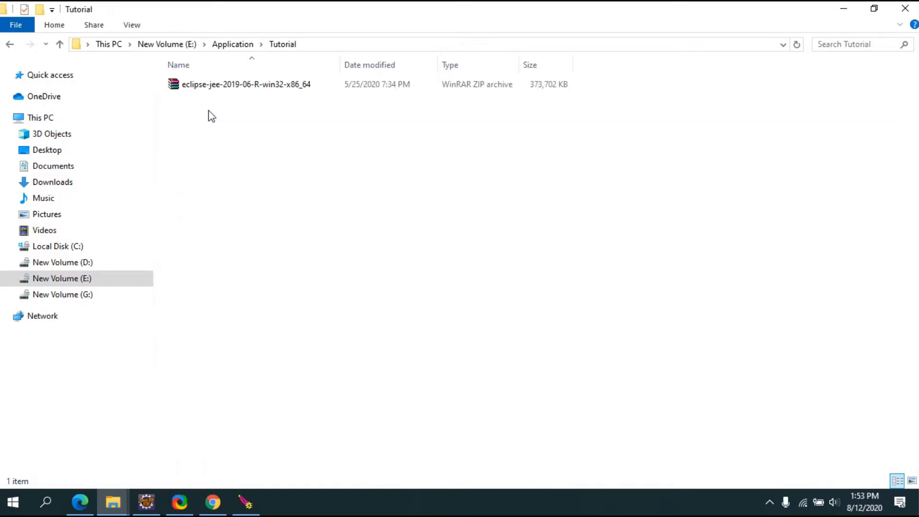
right_click(329, 84)
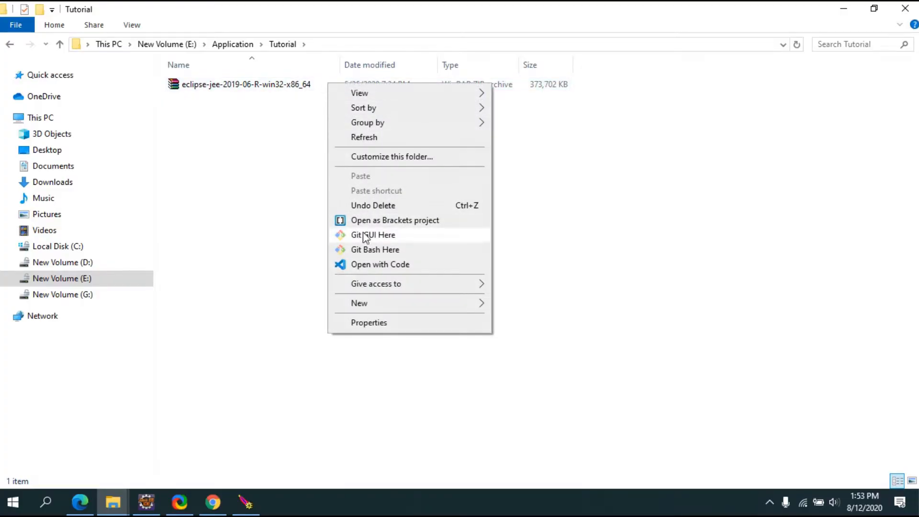
click(270, 87)
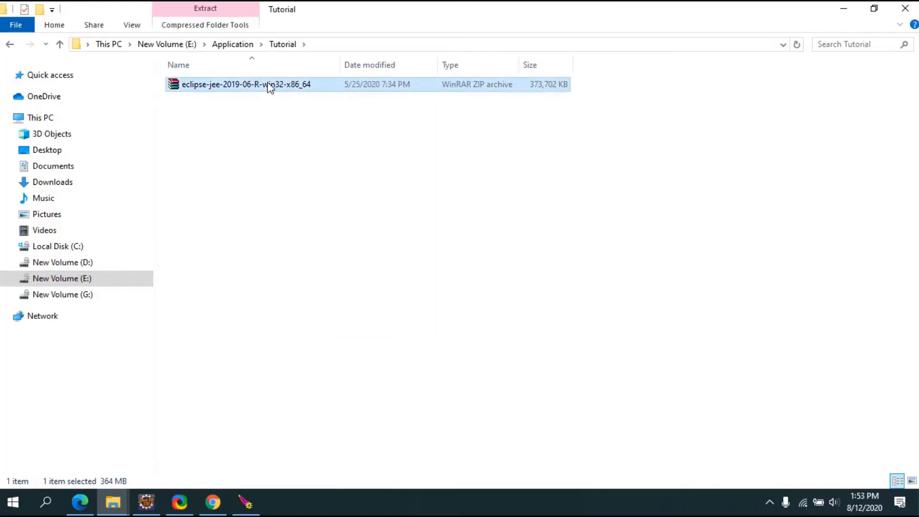
right_click(268, 86)
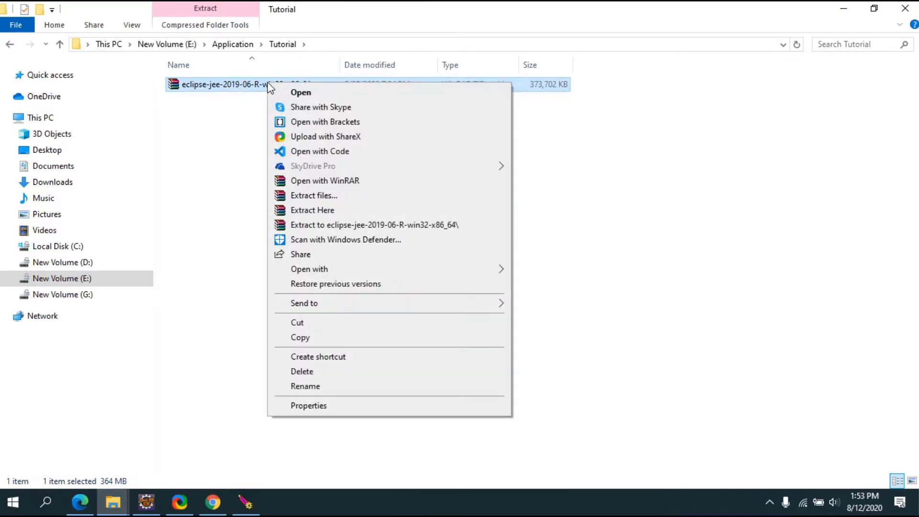
click(380, 224)
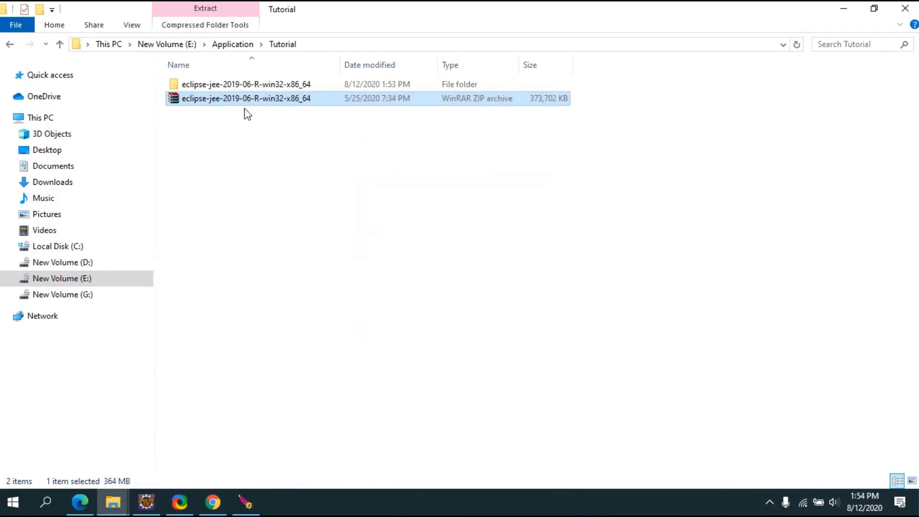
Open the extracted eclipse folder and display the option for sending a desktop shortcut of the eclipse application
double_click(275, 87)
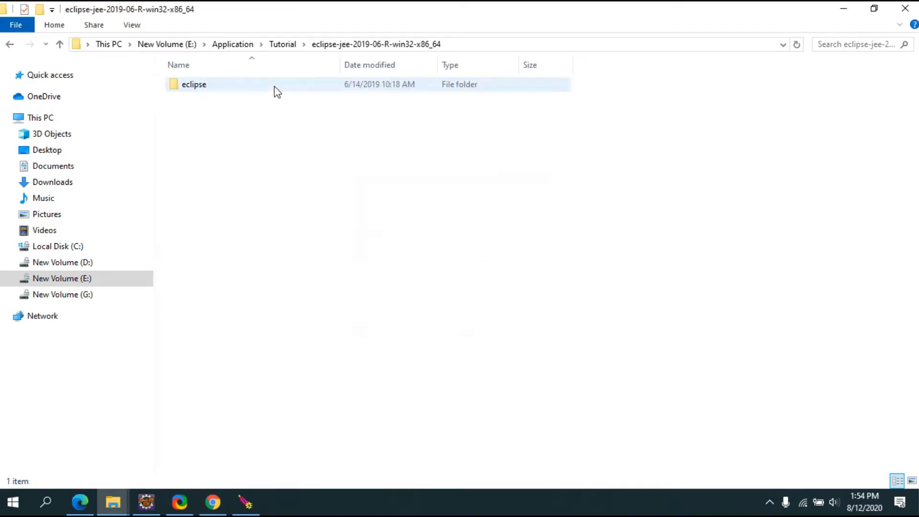
double_click(263, 92)
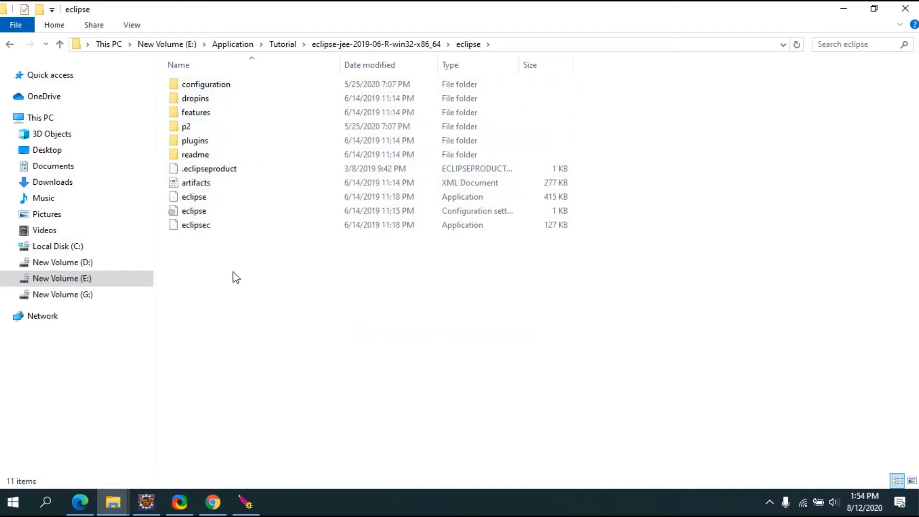
click(220, 202)
right_click(220, 203)
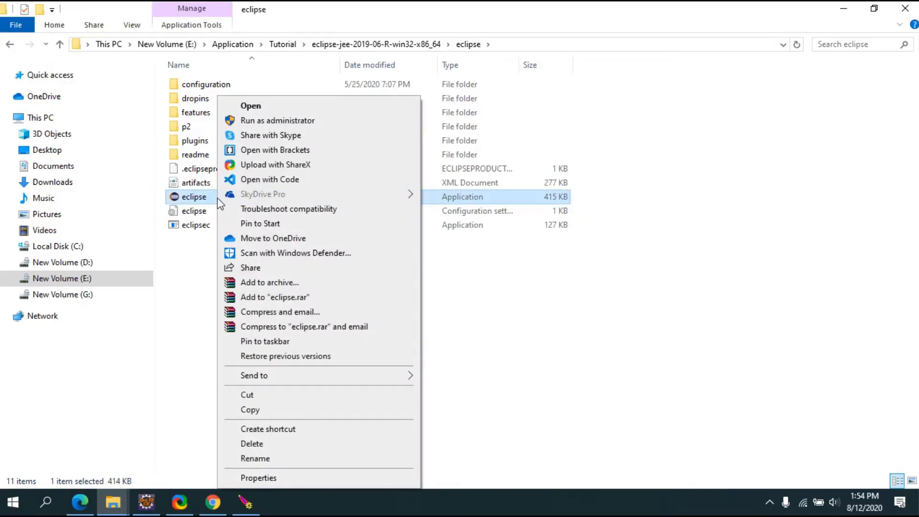
mouse_move(325, 376)
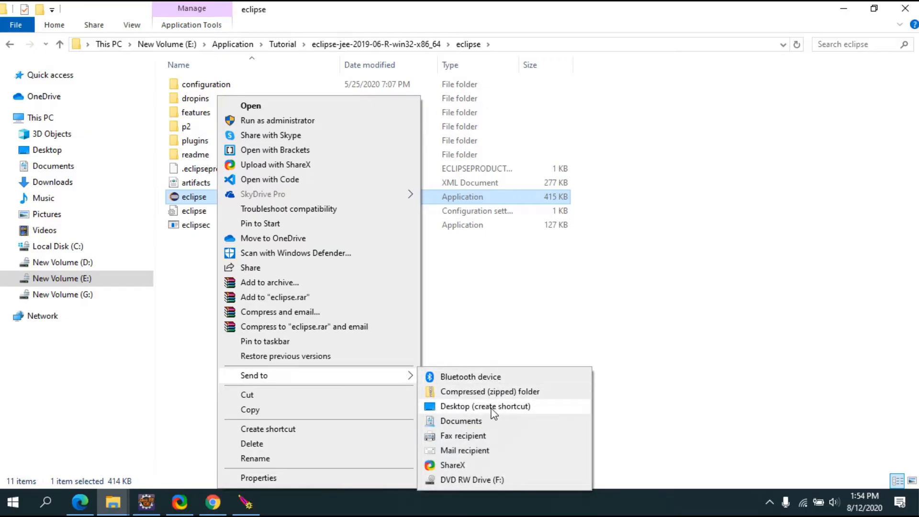
Minimize the file explorer and browser windows to show the desktop
click(844, 9)
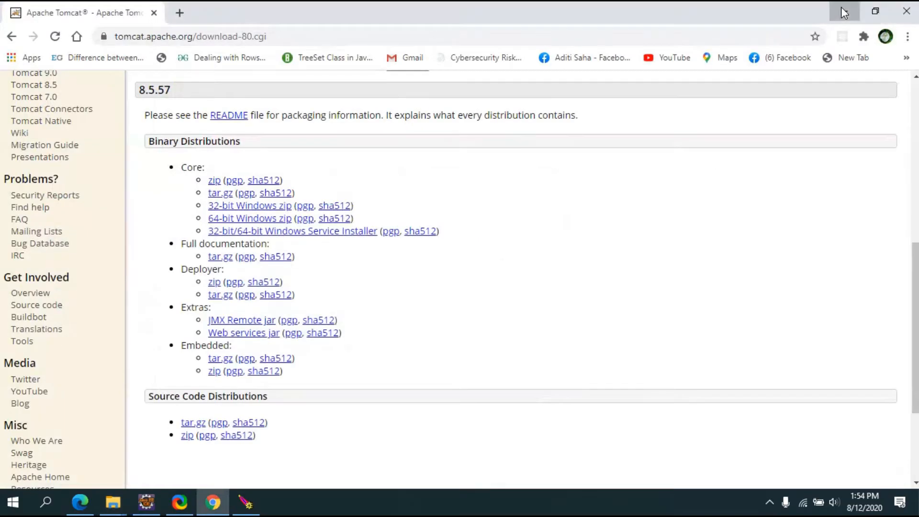
click(841, 7)
click(840, 7)
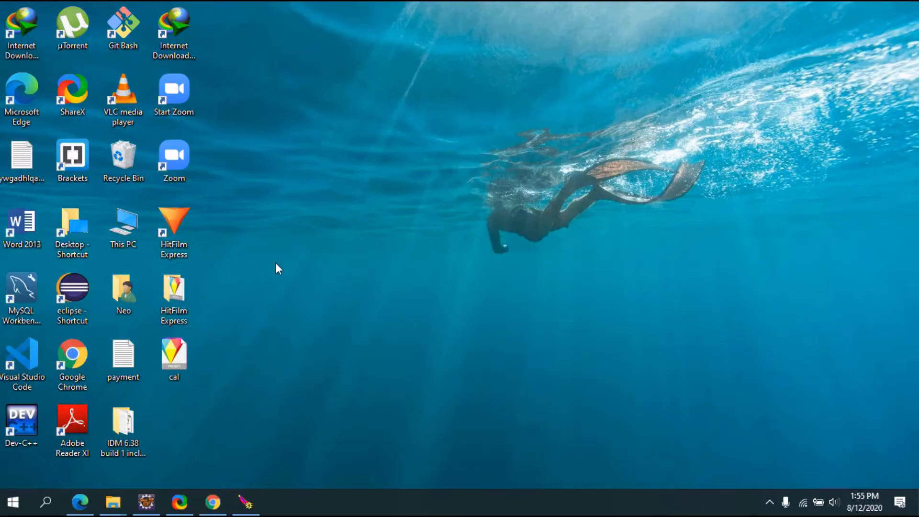
Switch to the Eclipse IDE and start a new Dynamic Web Project named Webapp
click(146, 501)
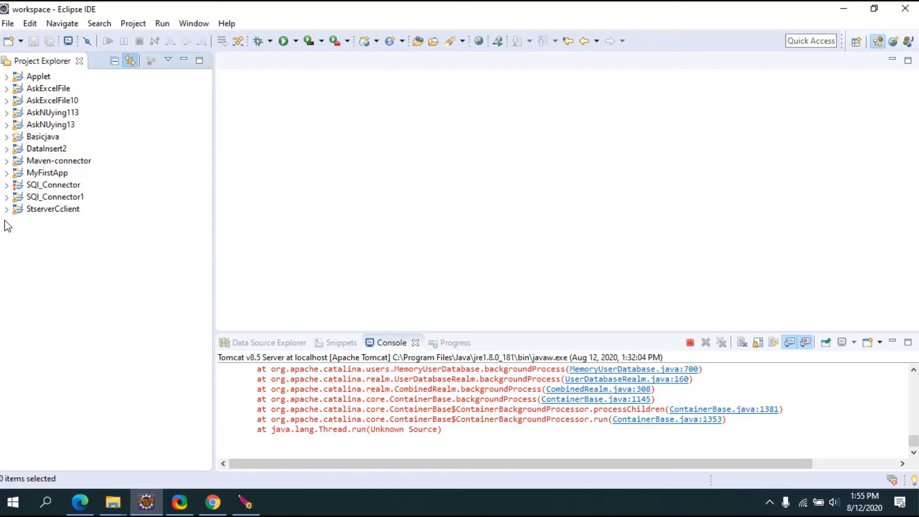
click(14, 26)
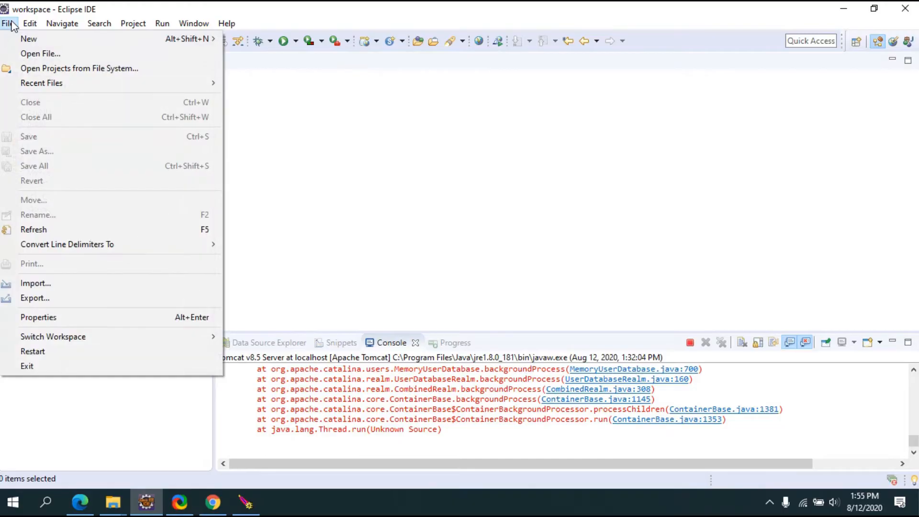
mouse_move(210, 42)
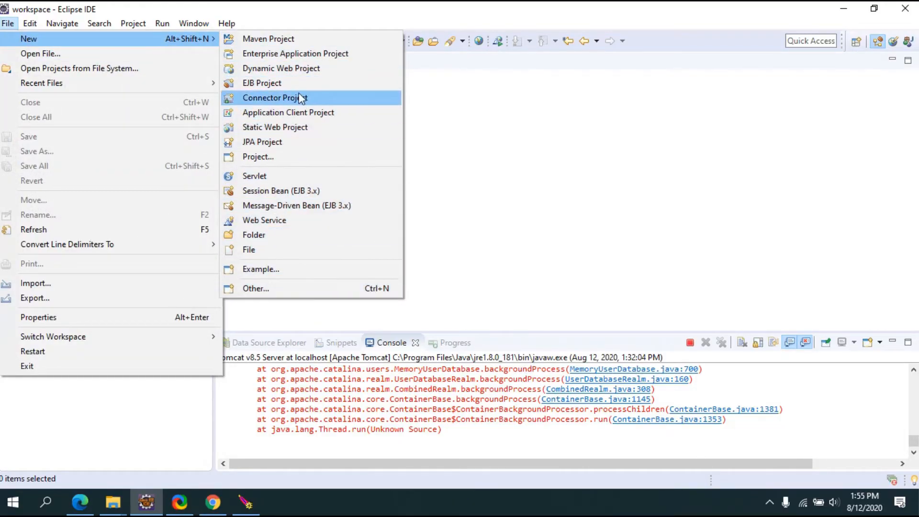
click(296, 69)
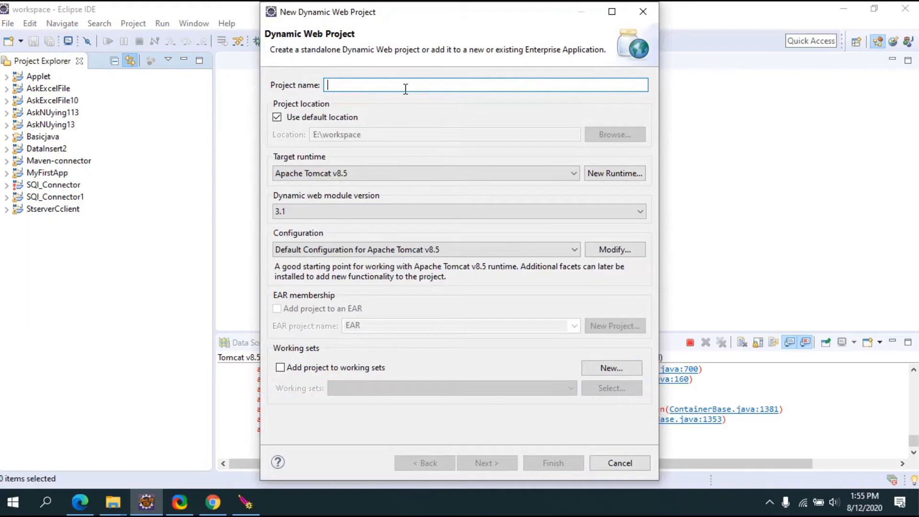
text(We)
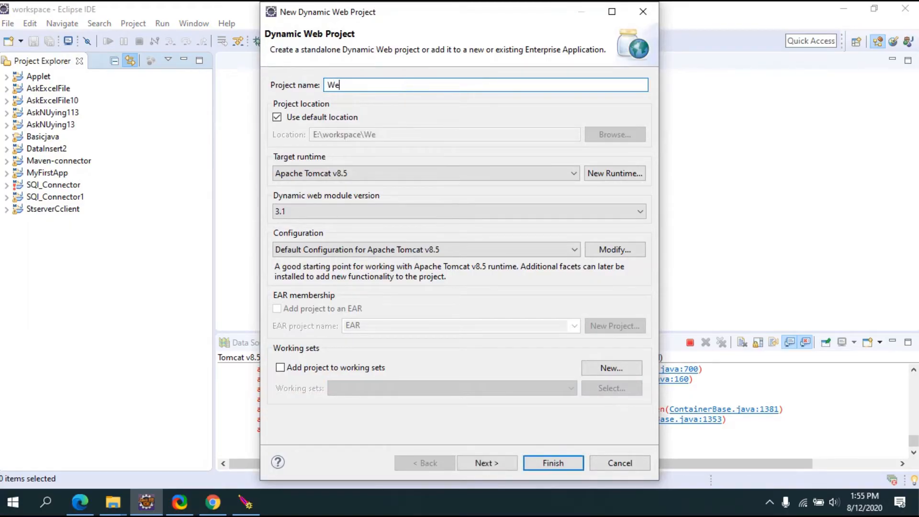
text(bapp)
Begin defining a new server runtime for the project, with Apache Tomcat v8.5 as the runtime type
click(612, 175)
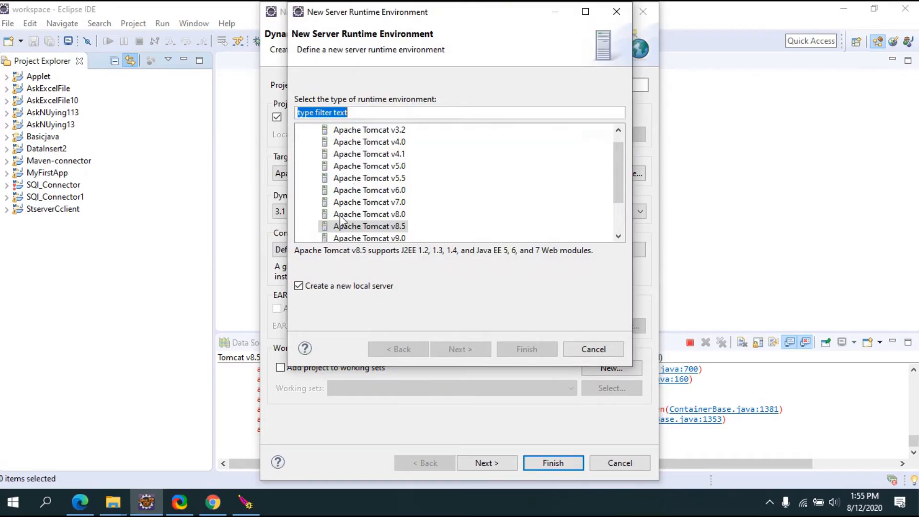
click(363, 230)
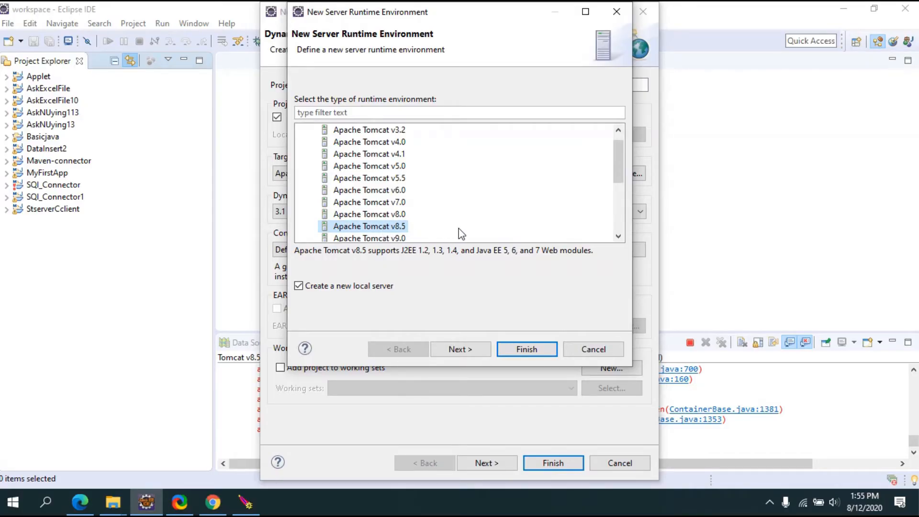
click(460, 349)
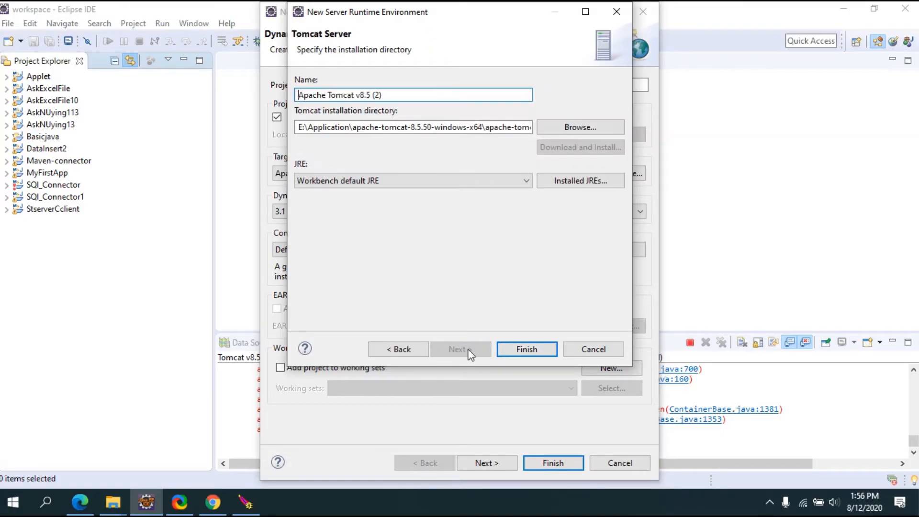
Set the Tomcat installation directory to the apache-tomcat-8.5.57 folder inside E:\Application\apache-tomcat-8.5.57-windows-x64 and finish the runtime
click(562, 128)
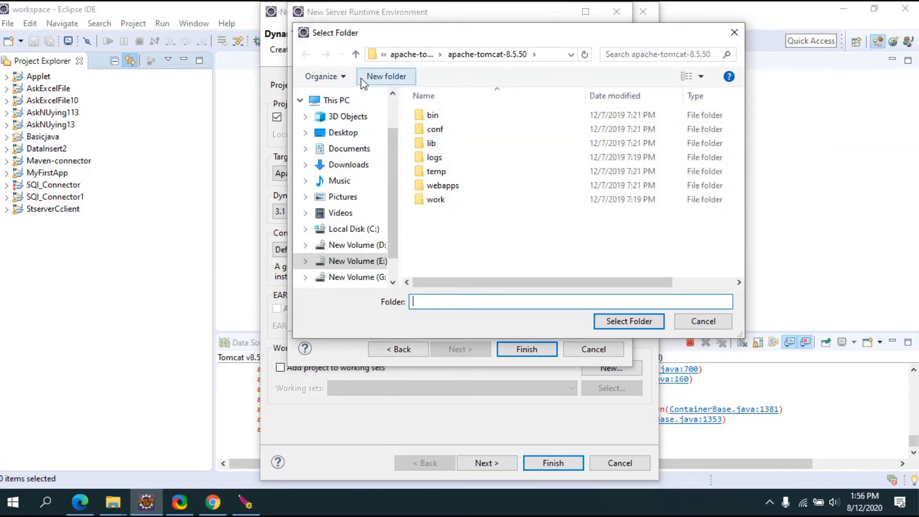
click(356, 57)
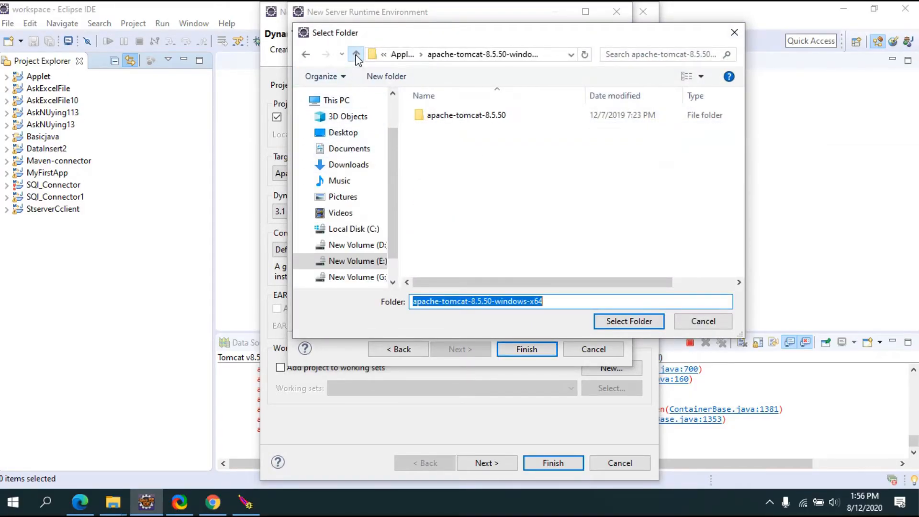
click(355, 55)
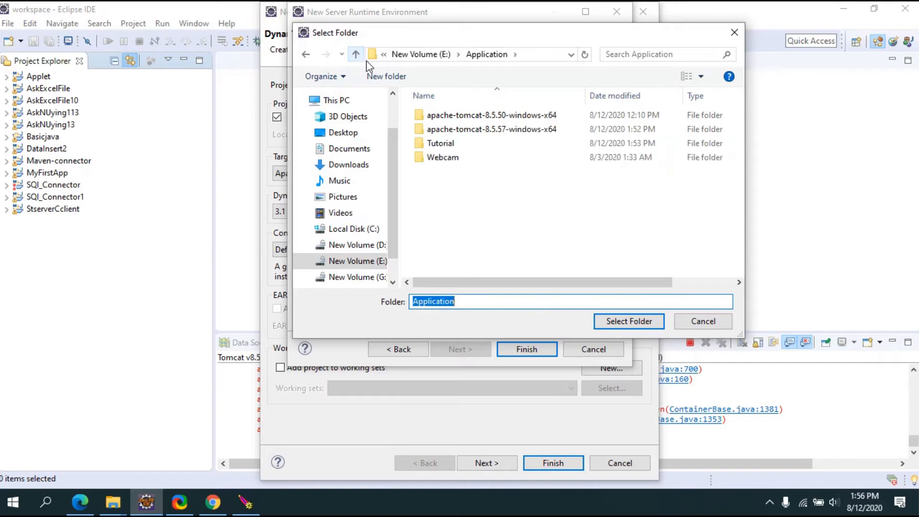
click(512, 129)
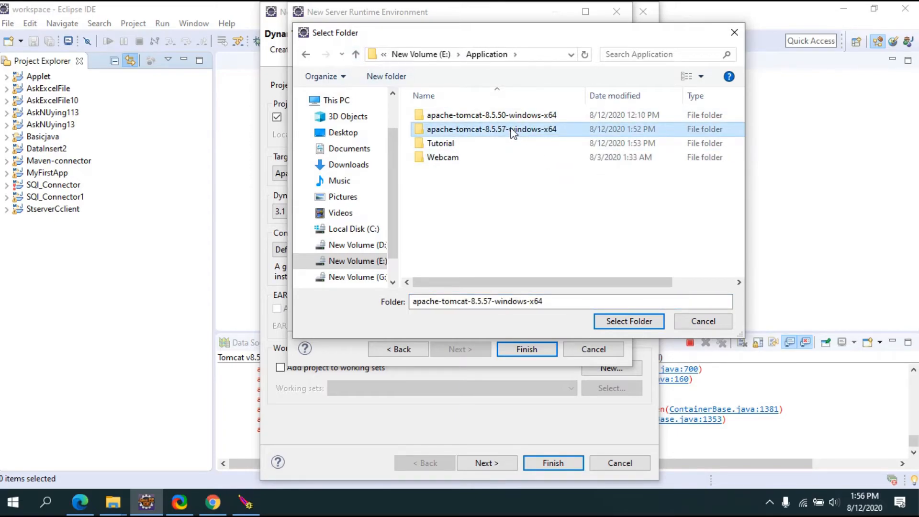
double_click(512, 130)
click(498, 118)
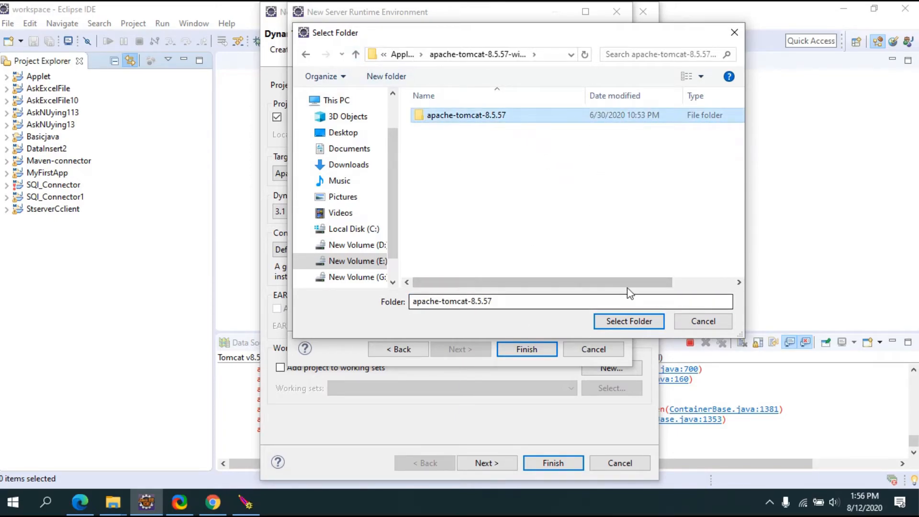
click(626, 323)
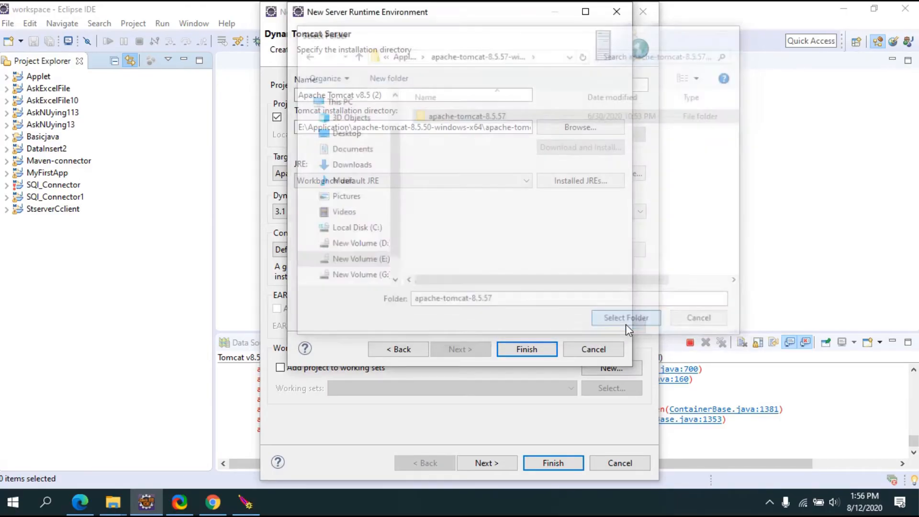
click(525, 349)
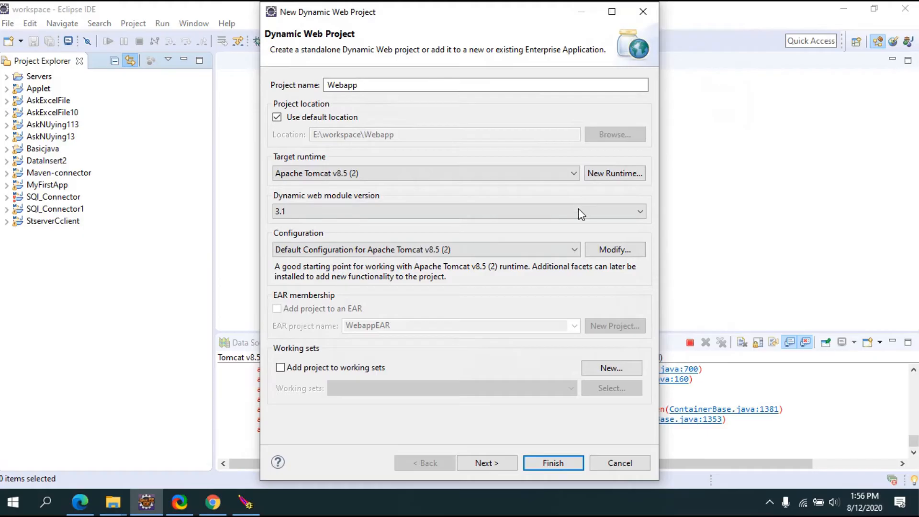
Go through the remaining project pages, keeping the src source folder and build\classes output folder, and create the Webapp project
click(495, 463)
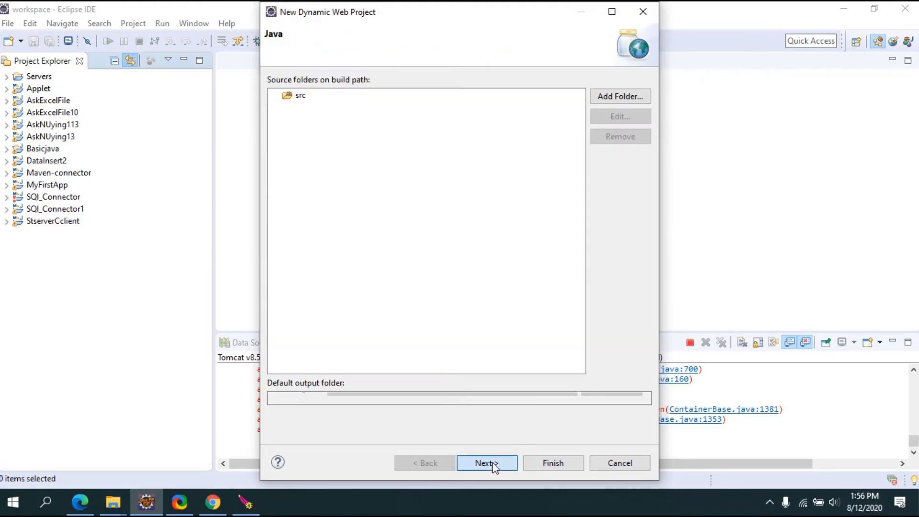
click(323, 98)
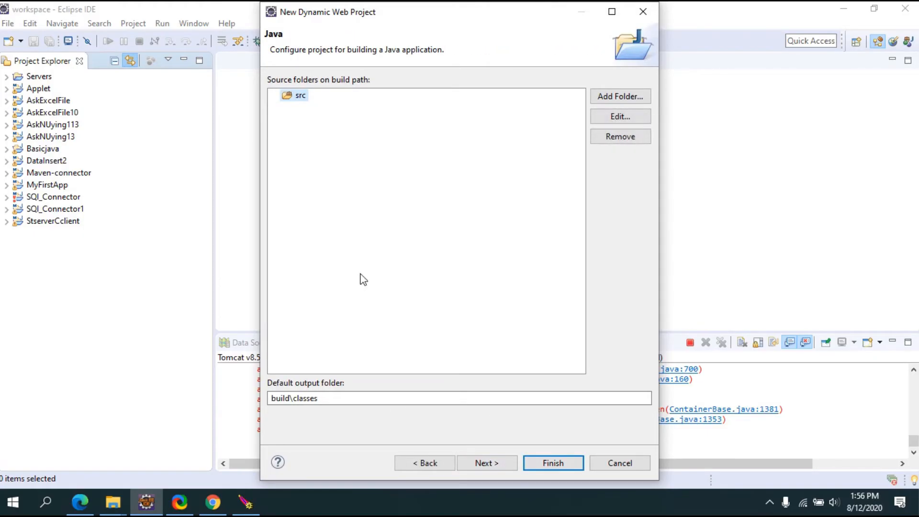
click(493, 464)
click(547, 463)
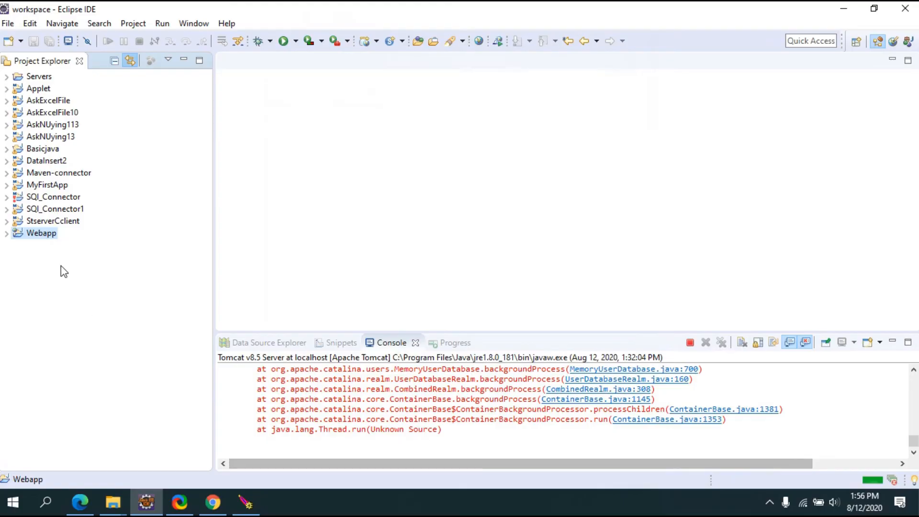
Create an HTML file named NewFile.html in the WebContent folder of the Webapp project
click(7, 234)
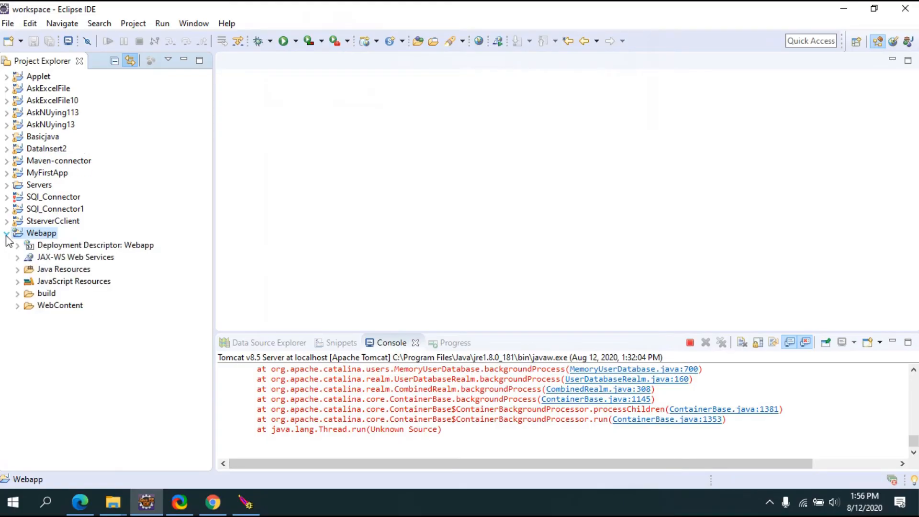
click(18, 306)
right_click(48, 308)
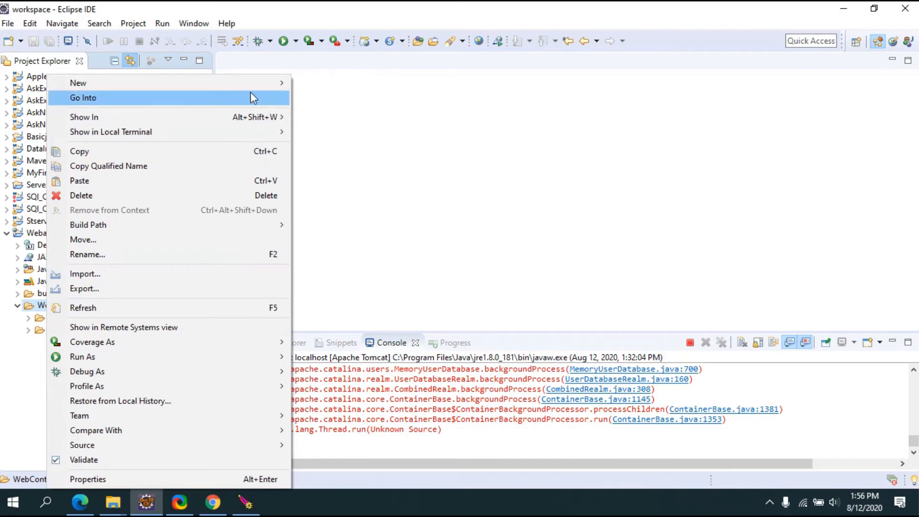
mouse_move(276, 82)
click(334, 150)
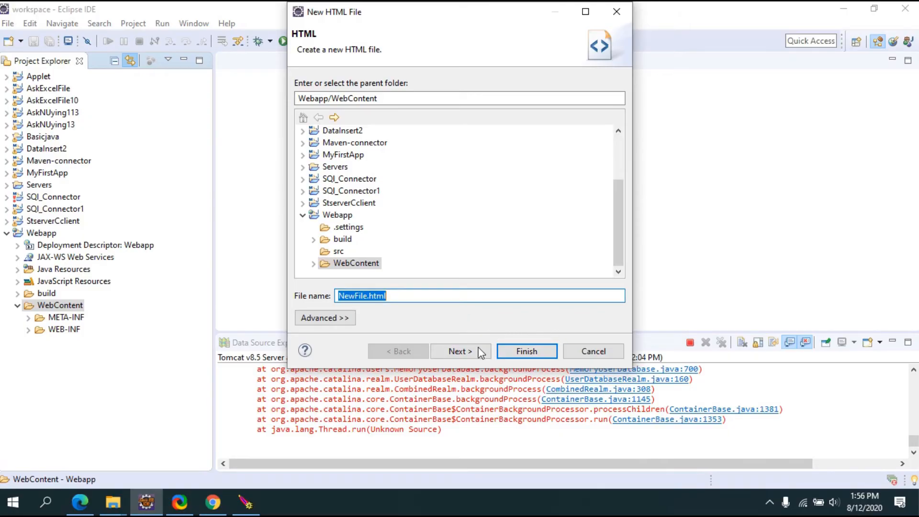
click(527, 351)
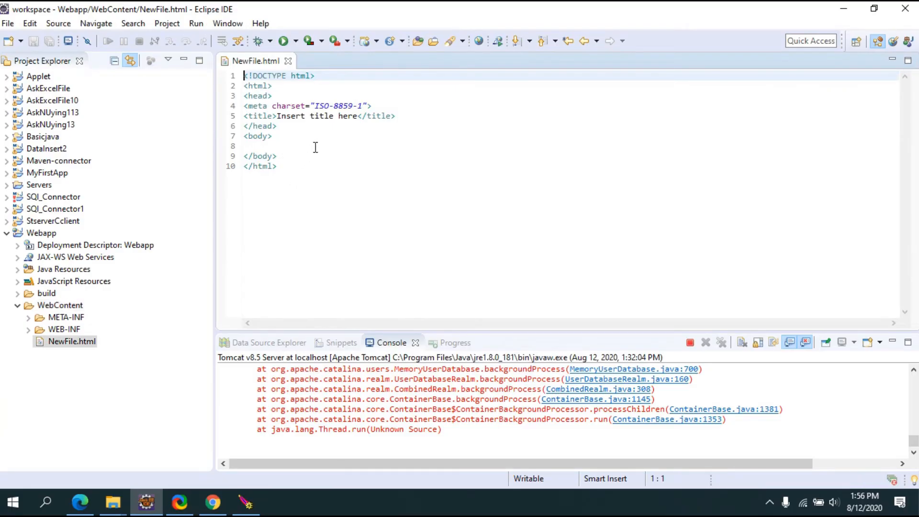
Add an indented h1 heading reading "My first Webapp" to the body of NewFile.html and save the file
click(315, 147)
key(Tab)
text(<h1>)
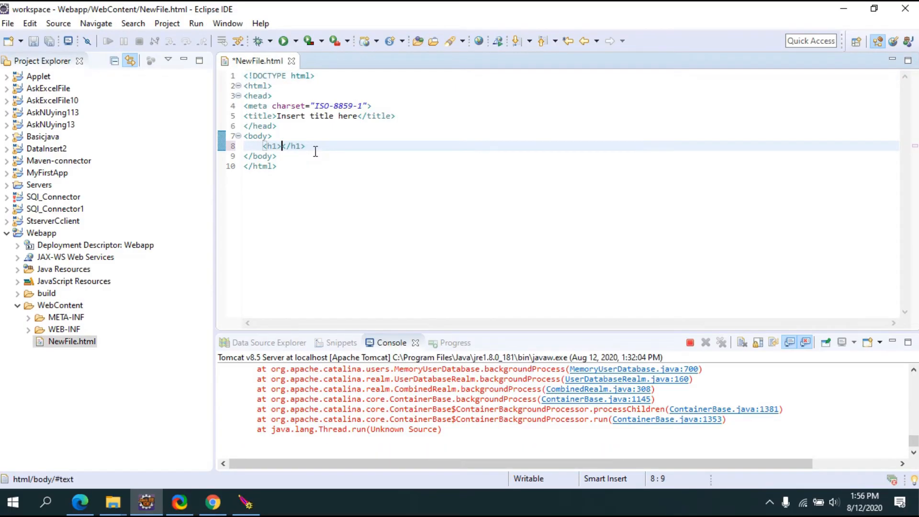
text(My f)
text(irst)
text( Web)
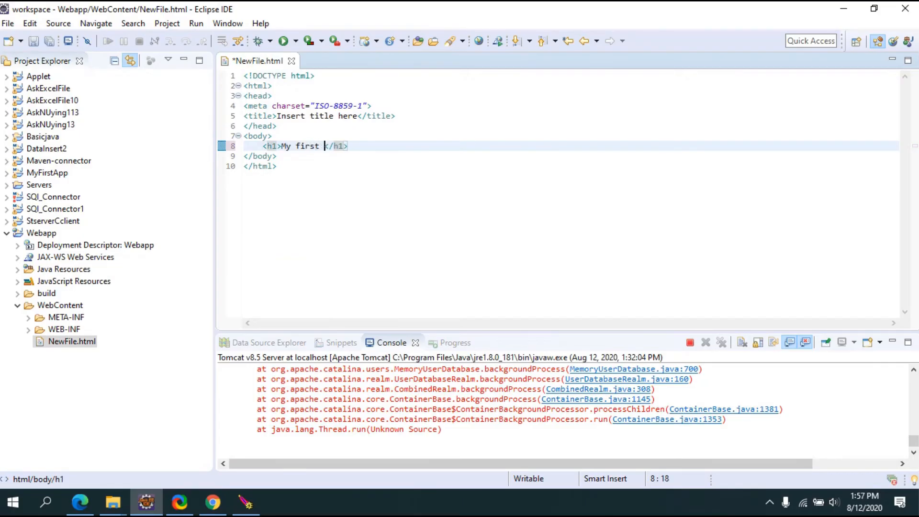
text(app)
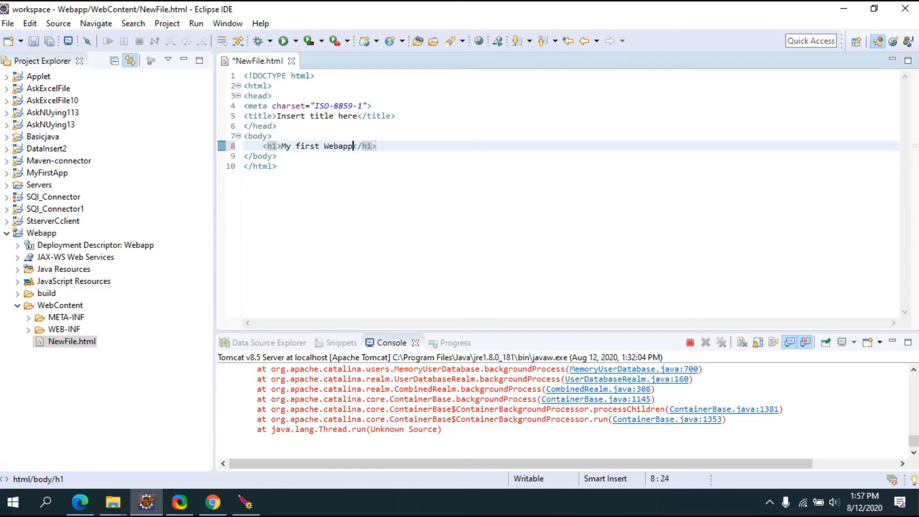
click(402, 145)
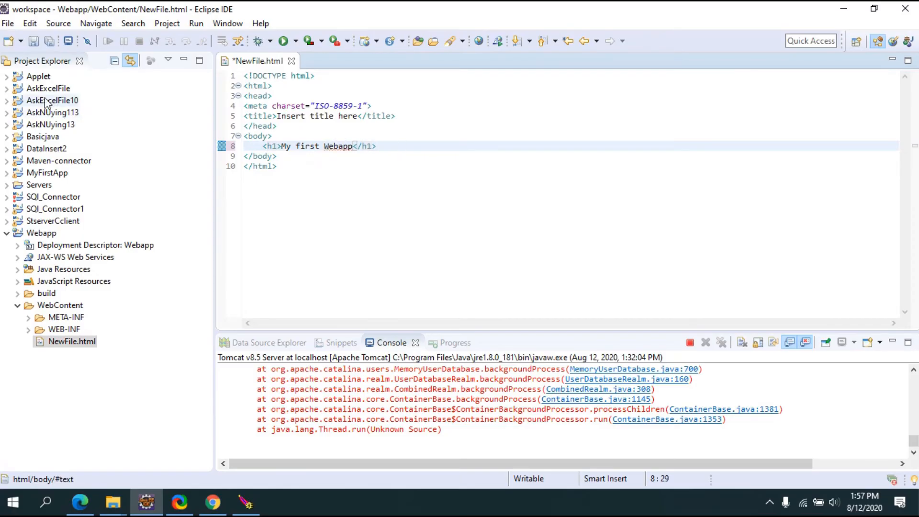
click(34, 42)
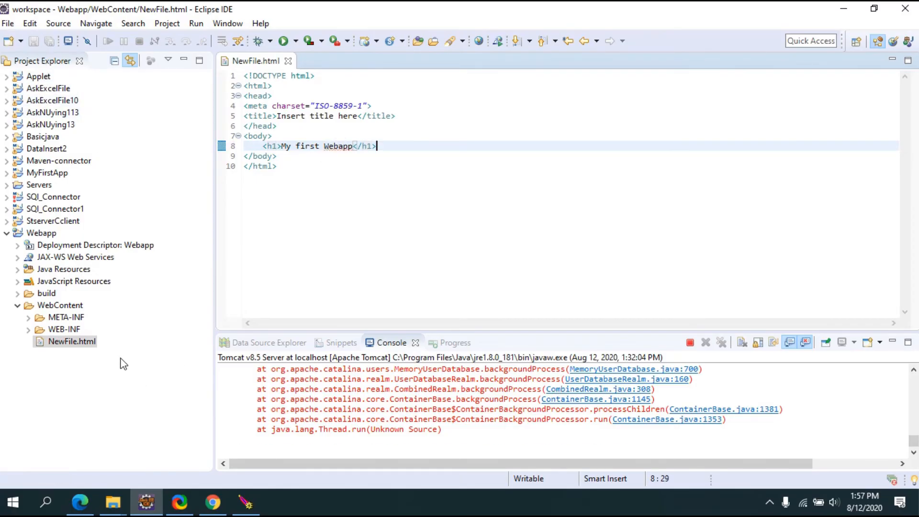
Run NewFile.html on the existing server "Tomcat v8.5 Server at localhost"
click(84, 344)
right_click(85, 344)
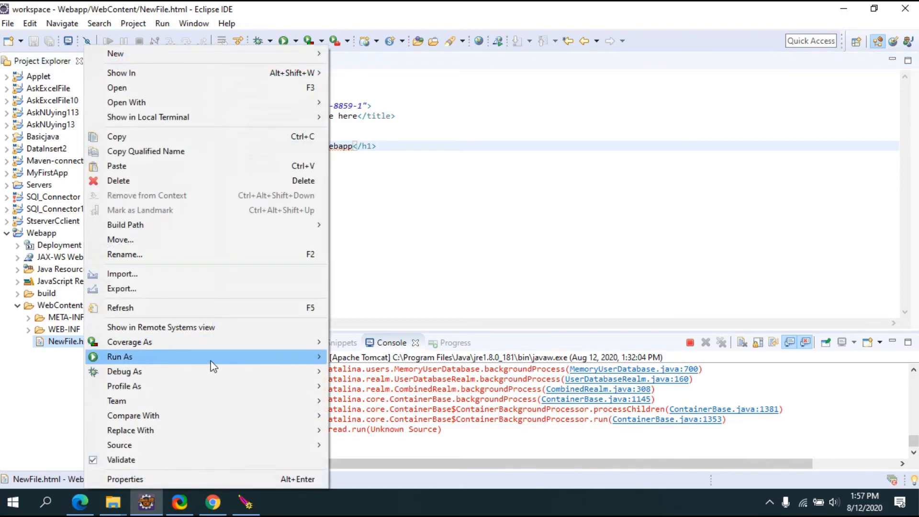
mouse_move(304, 360)
click(362, 358)
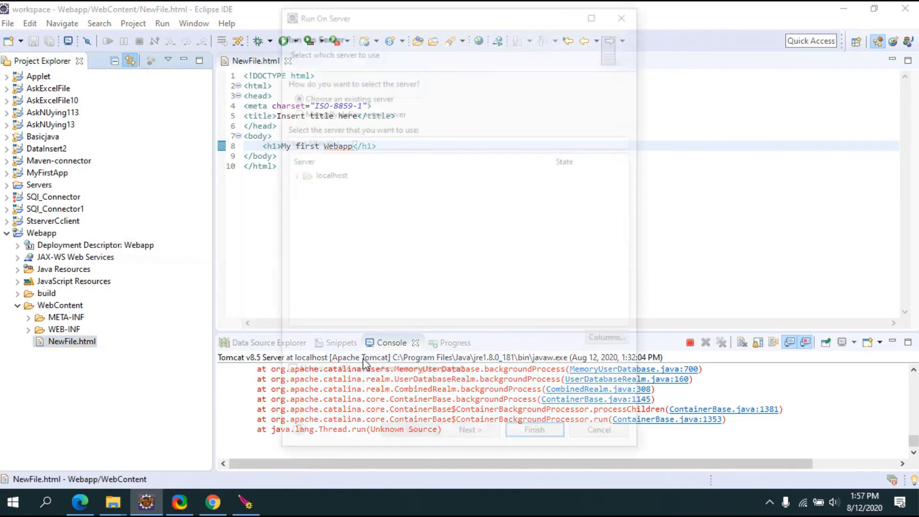
click(401, 186)
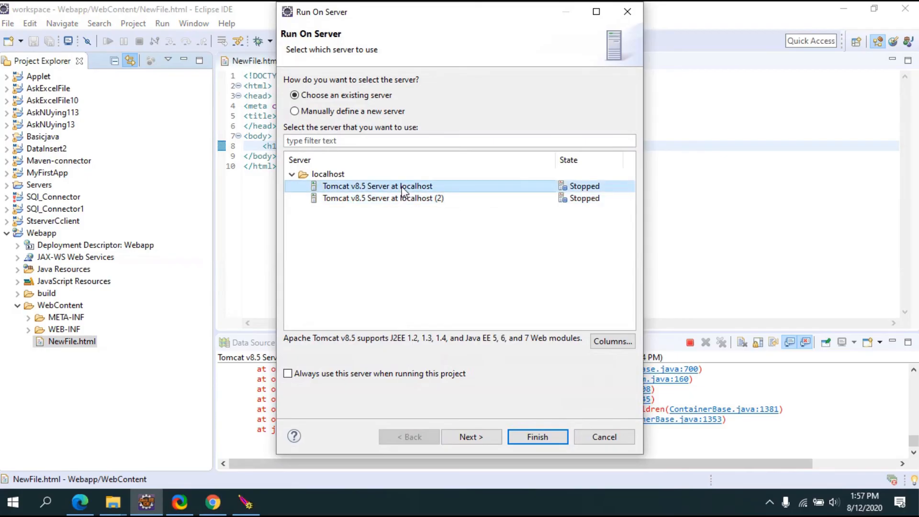
click(482, 437)
click(528, 114)
click(531, 438)
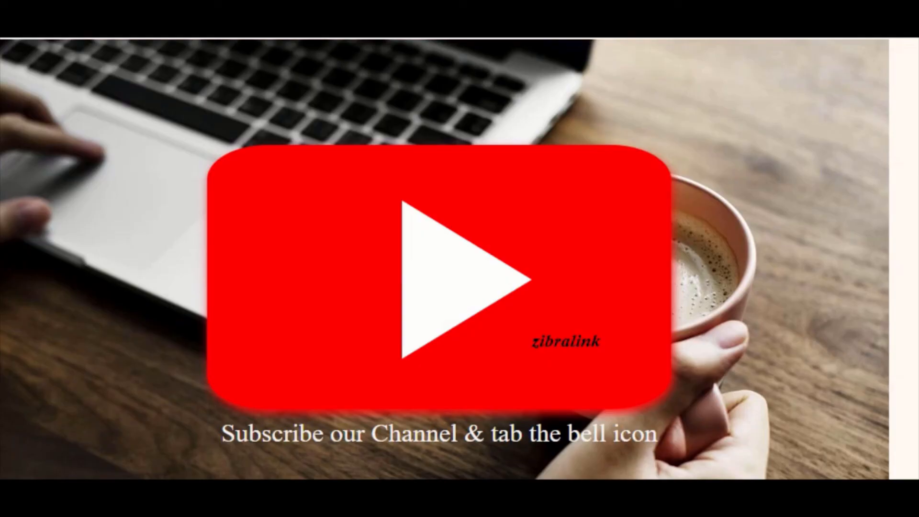